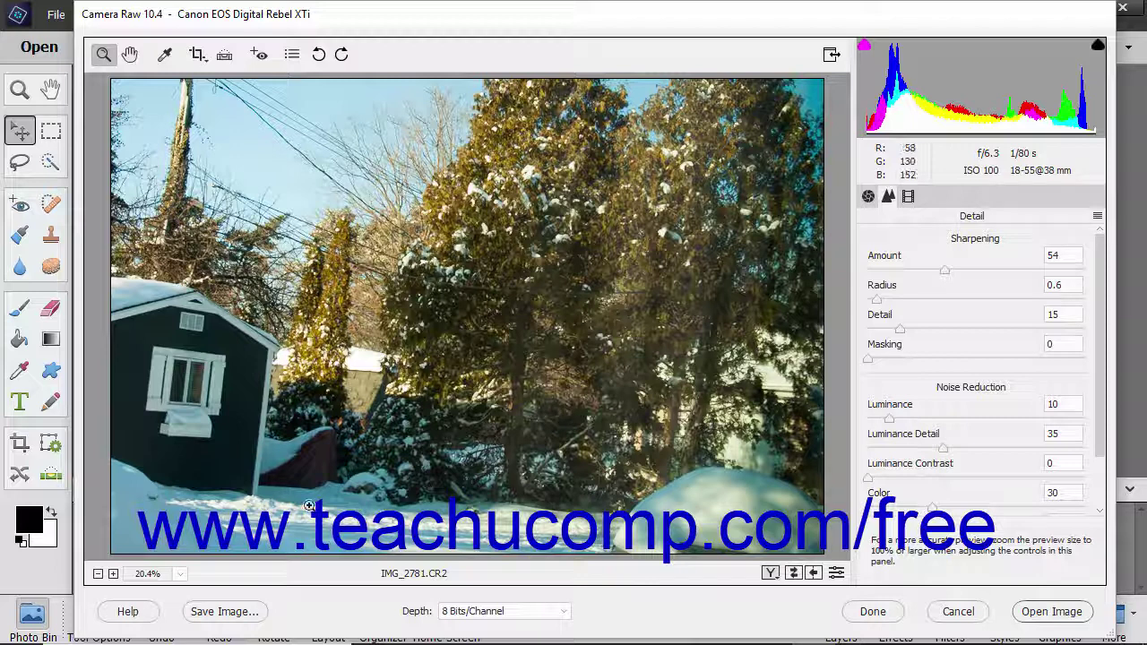
# Step: Bring up Save Options and set Destination to Save in Same Location
pyautogui.click(251, 612)
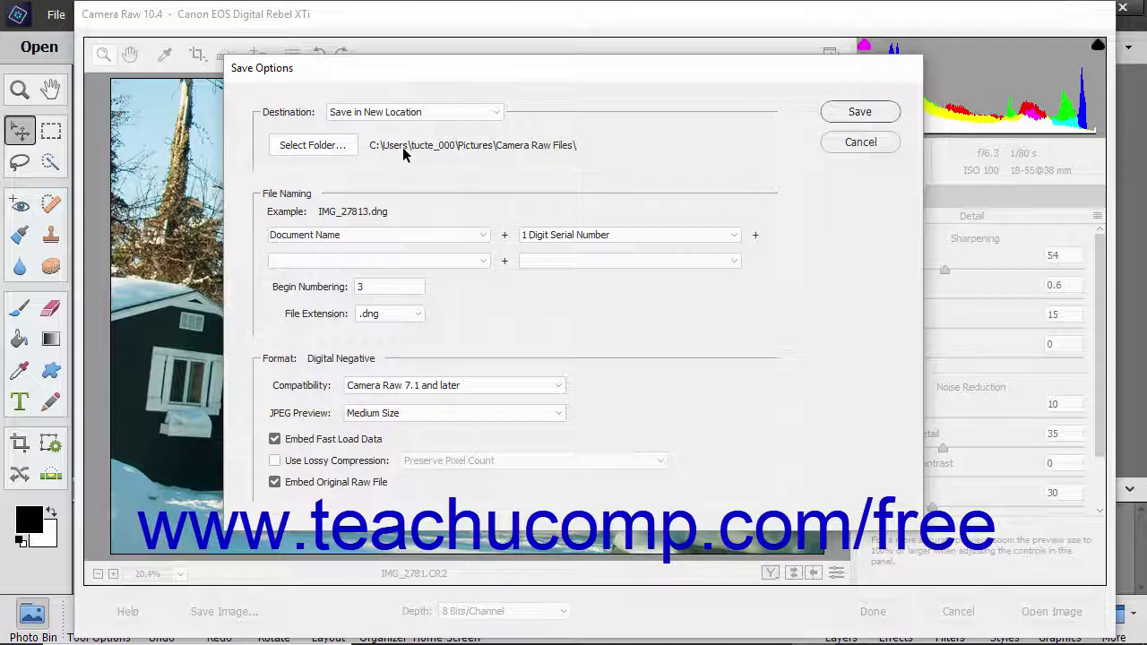
pyautogui.click(480, 113)
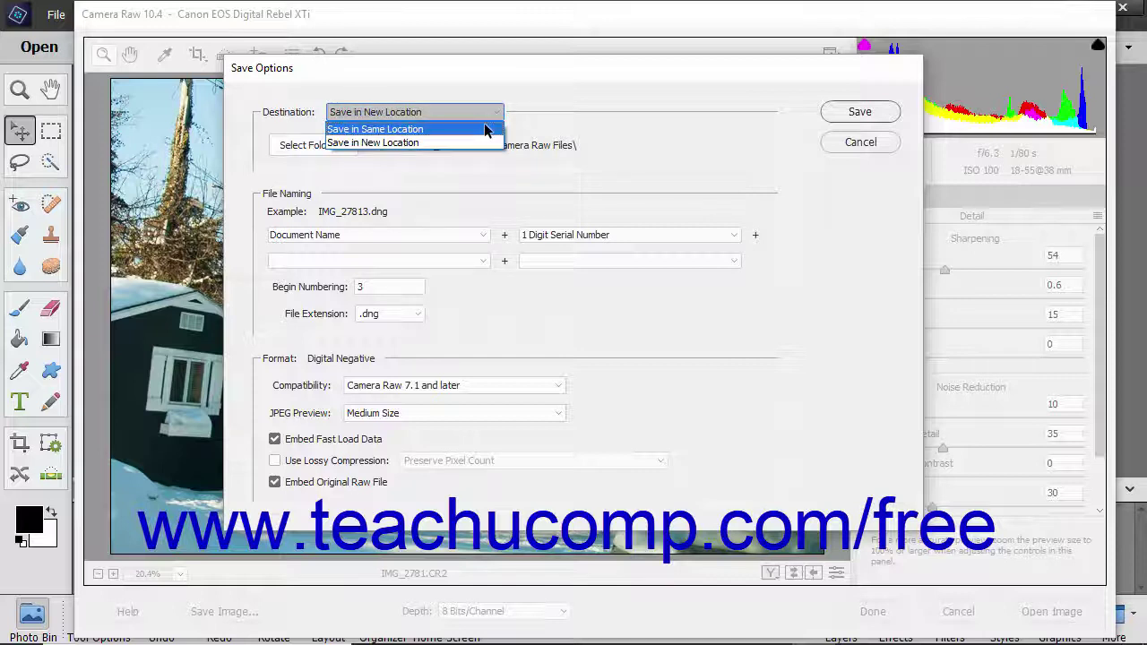
pyautogui.click(484, 131)
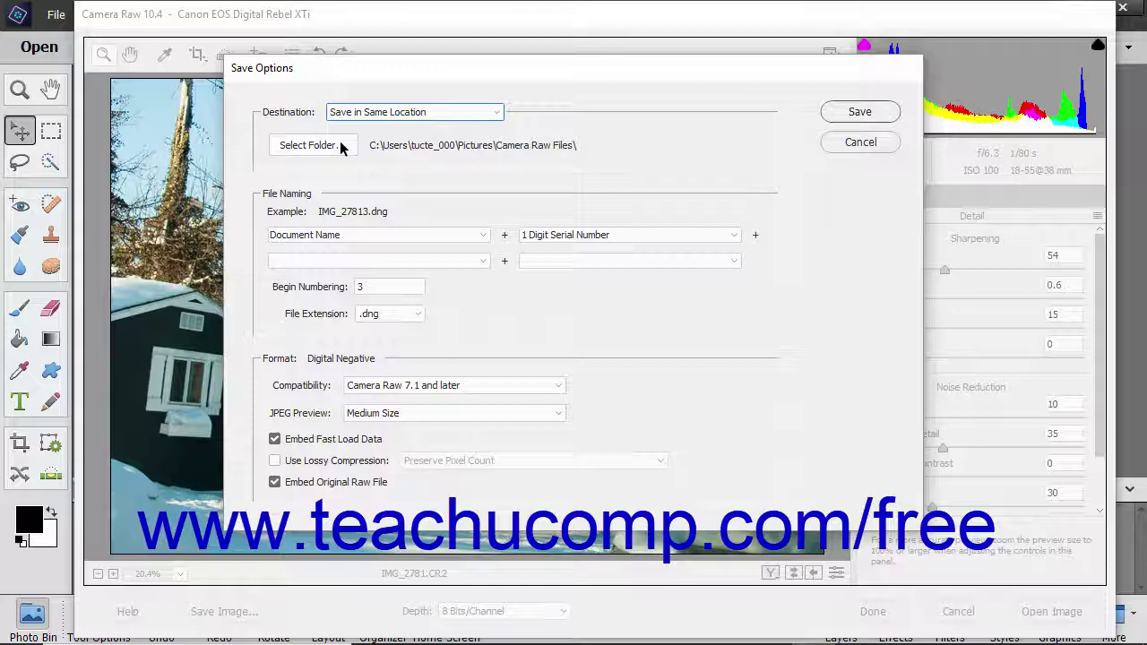
pyautogui.click(496, 114)
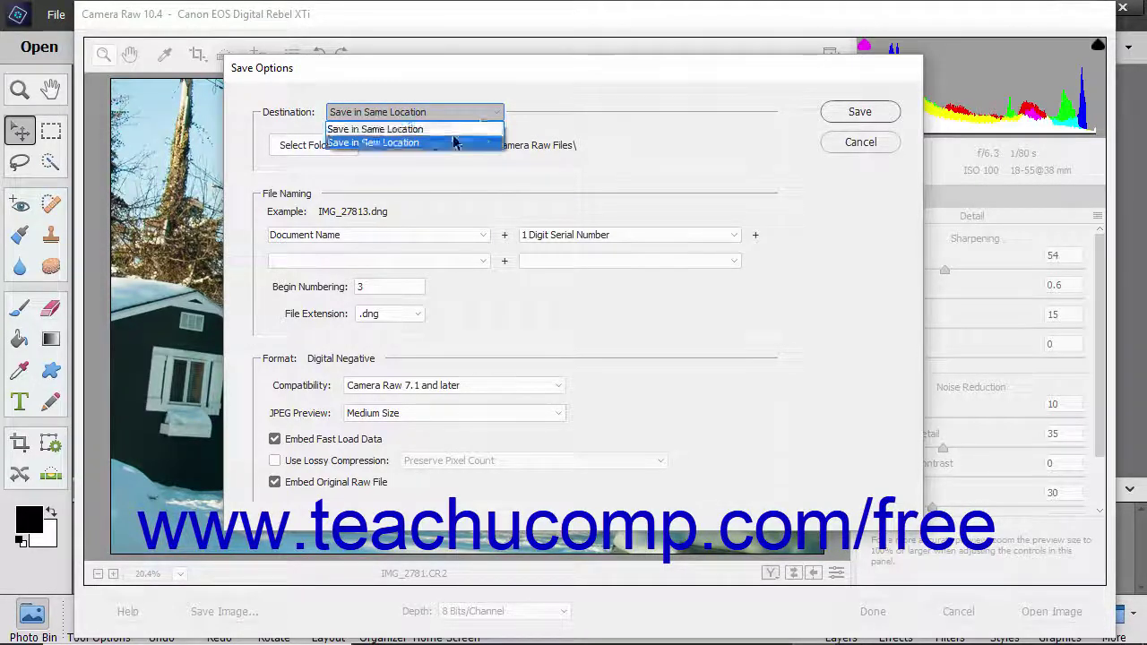
# Step: Set Destination to Save in New Location using the Pictures 'Camera Raw Files' folder
pyautogui.click(456, 142)
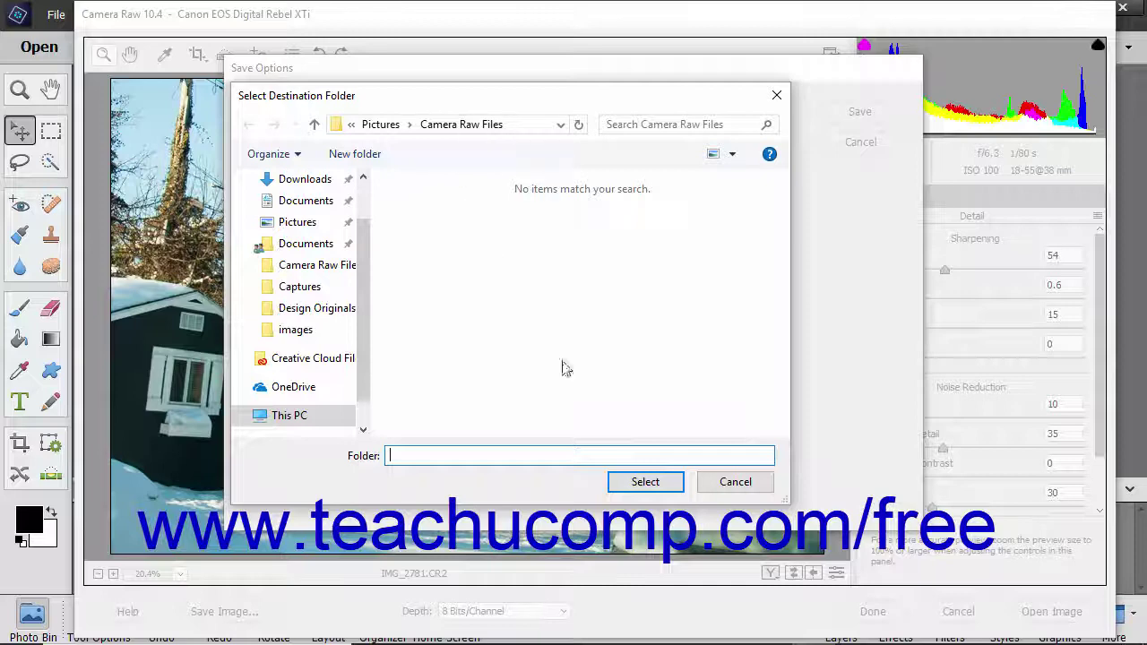
pyautogui.click(617, 488)
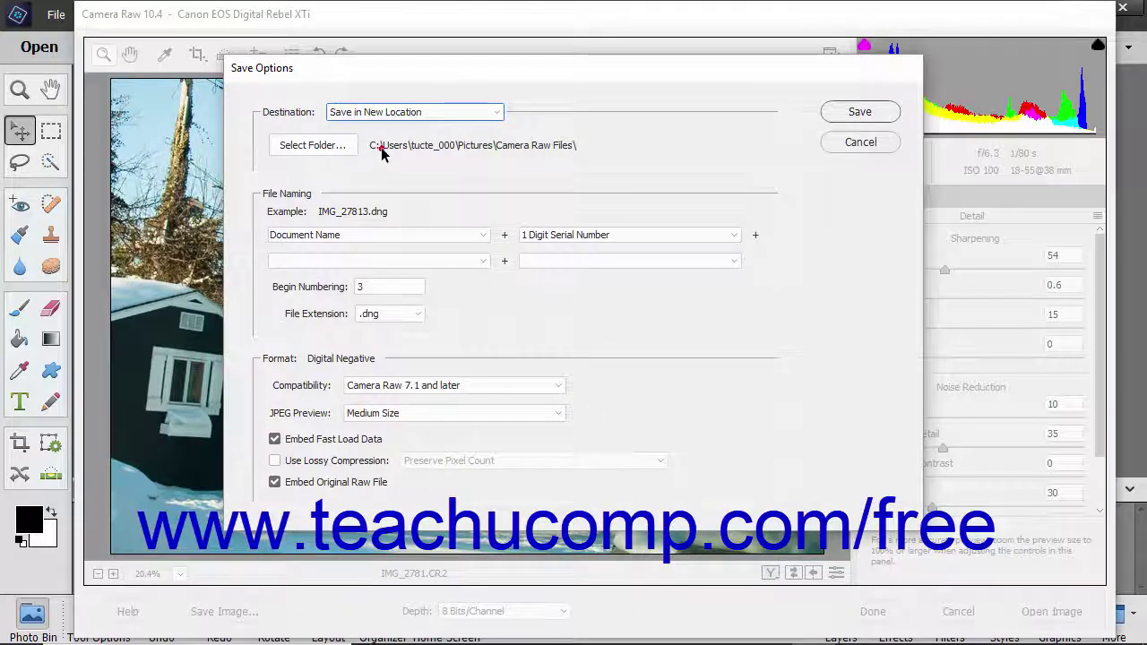
pyautogui.click(415, 112)
# Step: Revert to Save in Same Location, drop the mmddyy date from the name, and begin numbering at 1
pyautogui.click(461, 128)
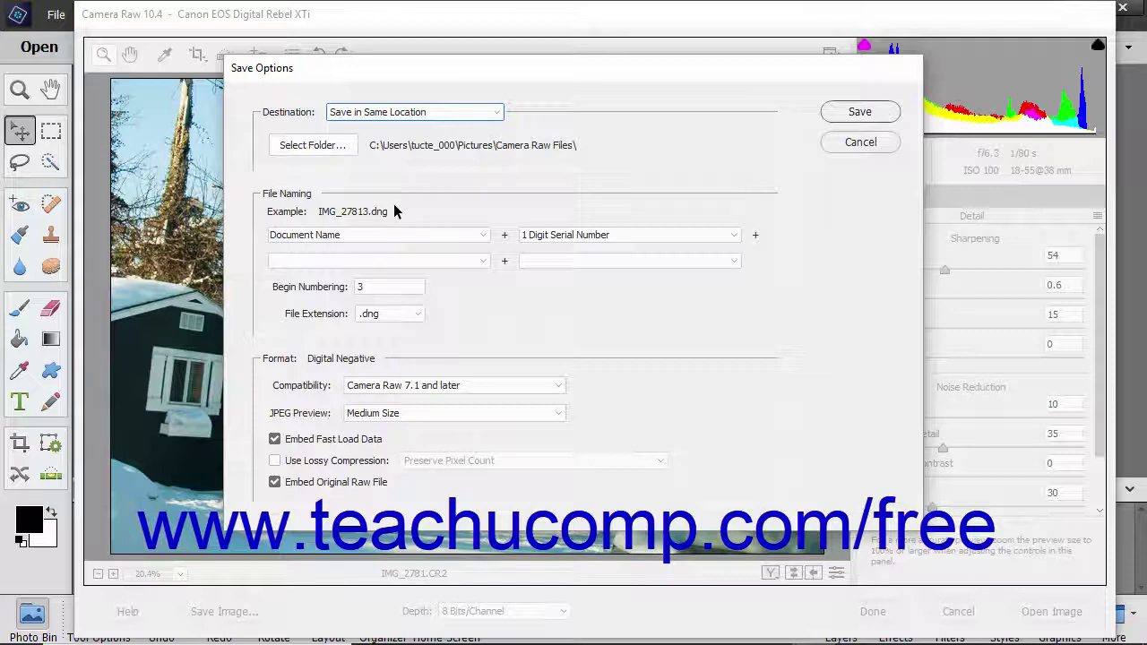
pyautogui.click(483, 259)
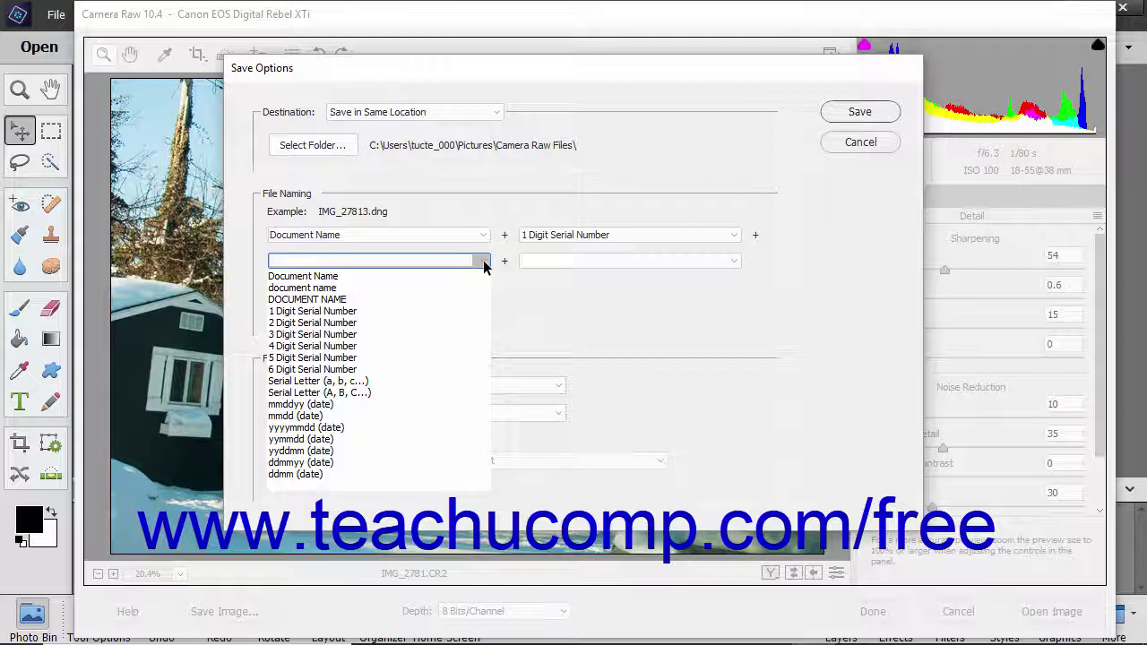
pyautogui.click(394, 404)
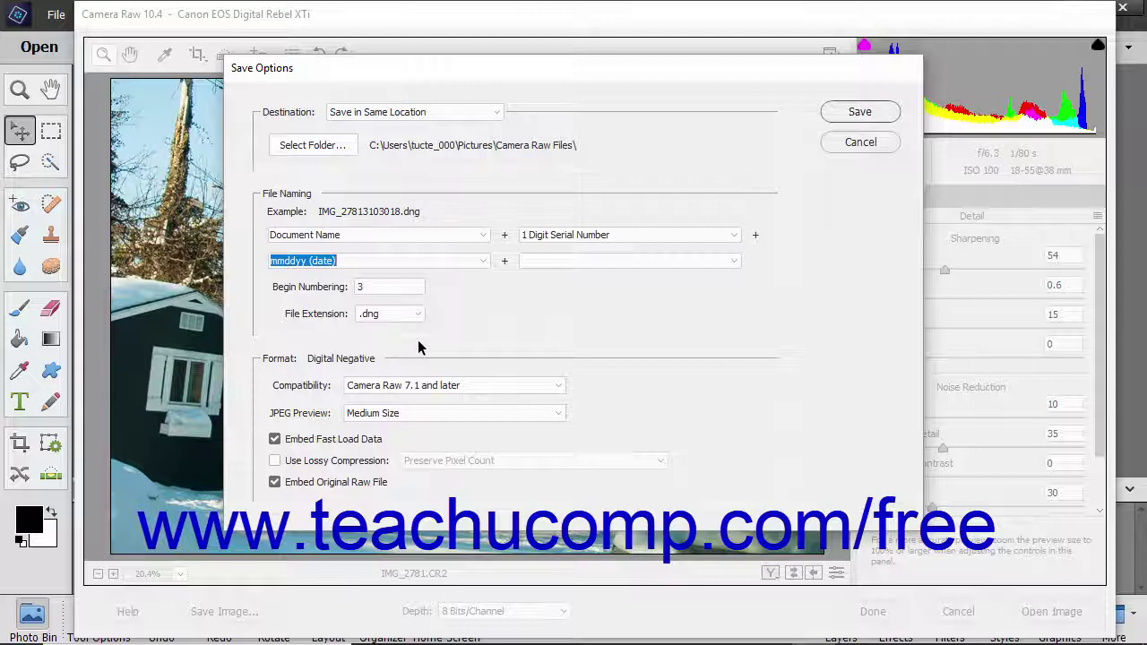
pyautogui.press('BackSpace')
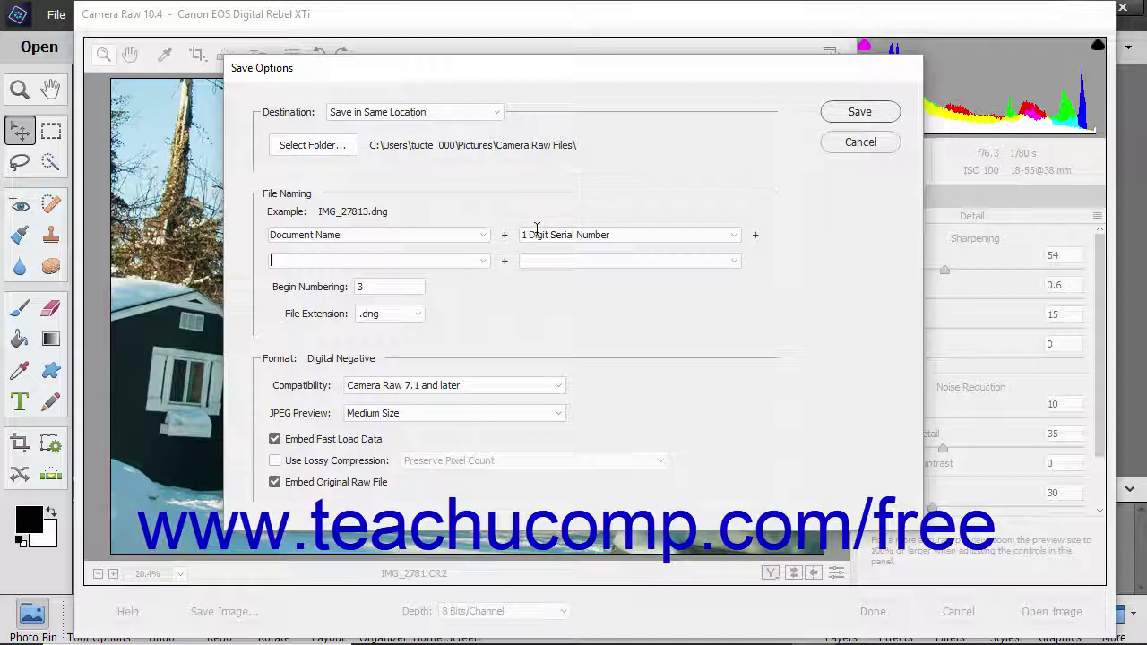
pyautogui.doubleClick(385, 287)
pyautogui.write('1')
pyautogui.click(417, 316)
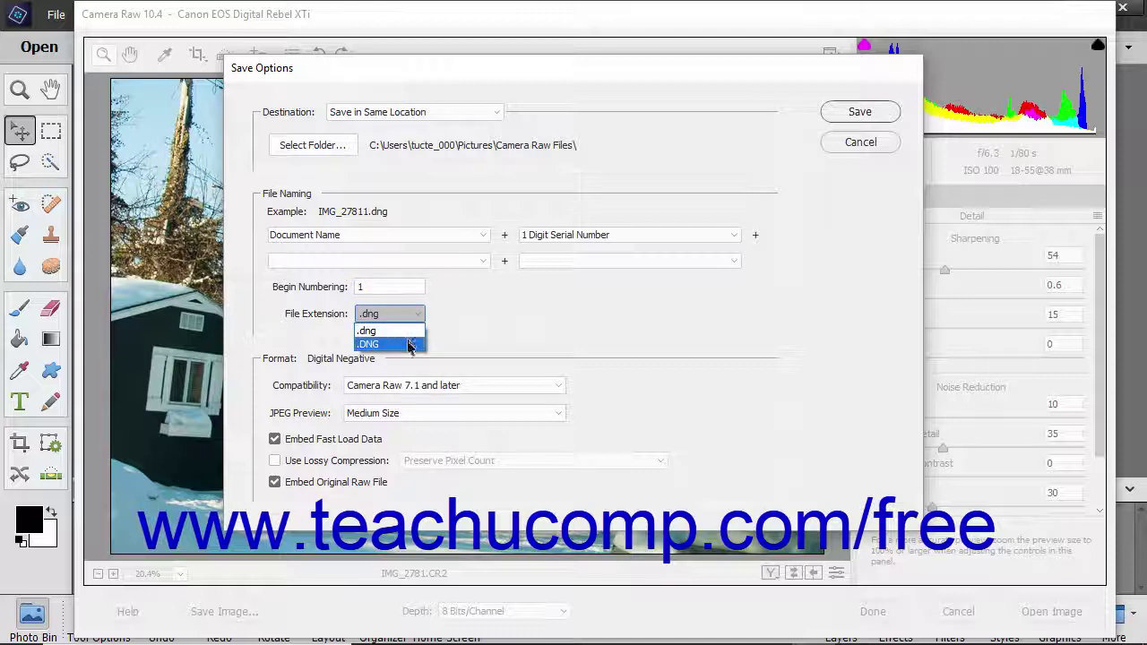
pyautogui.click(412, 329)
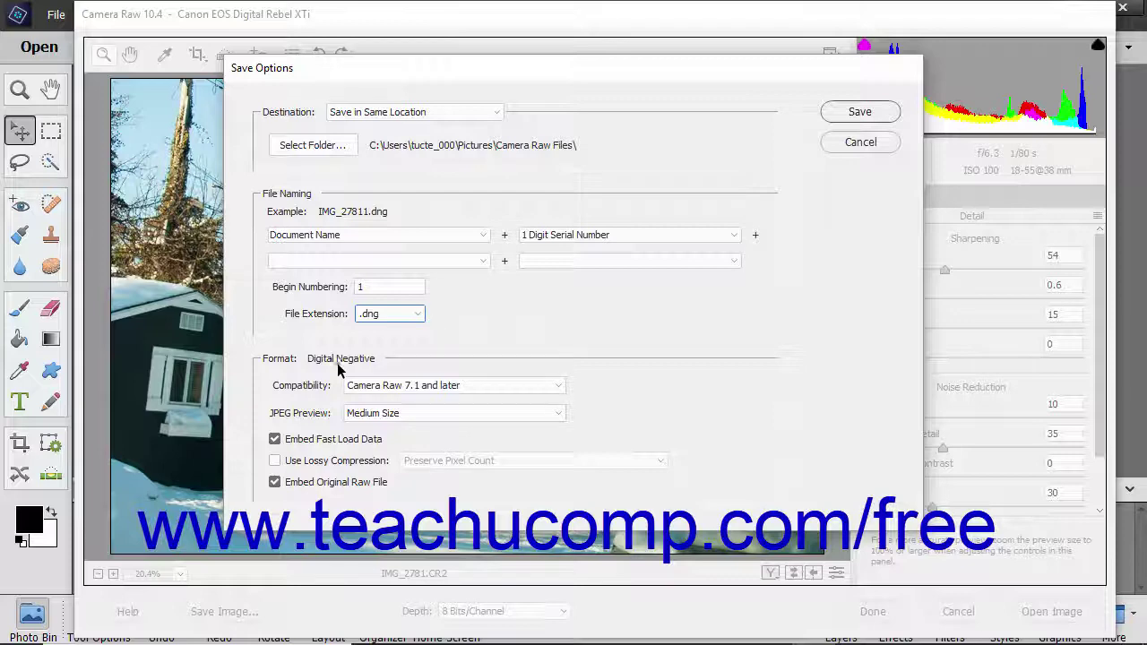
pyautogui.click(556, 386)
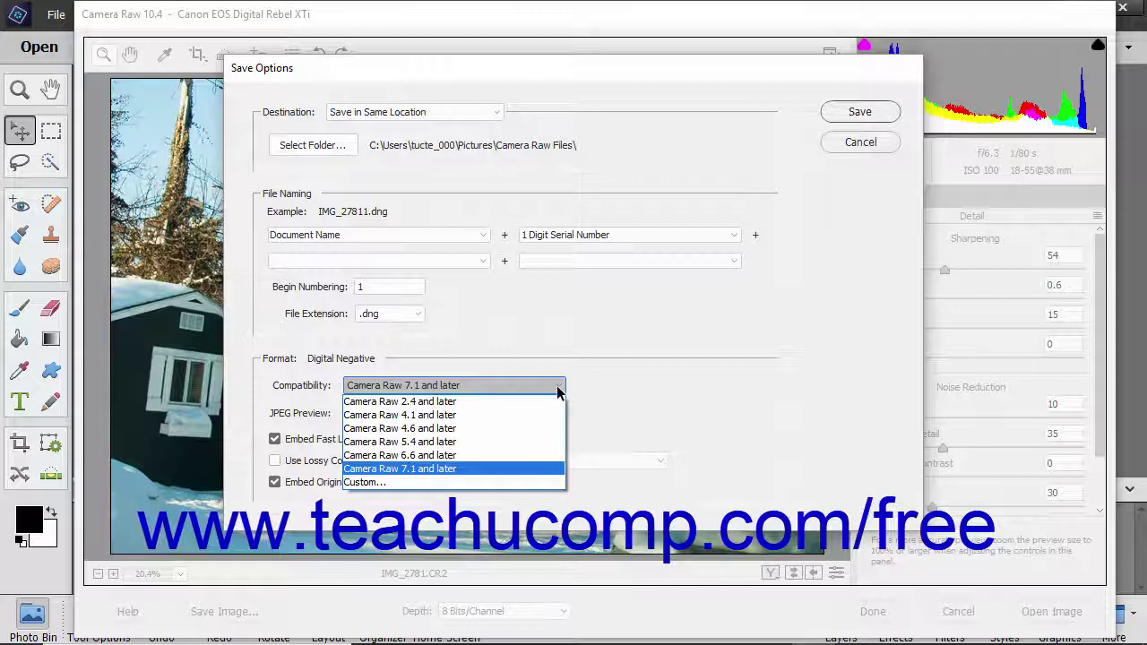
pyautogui.click(557, 392)
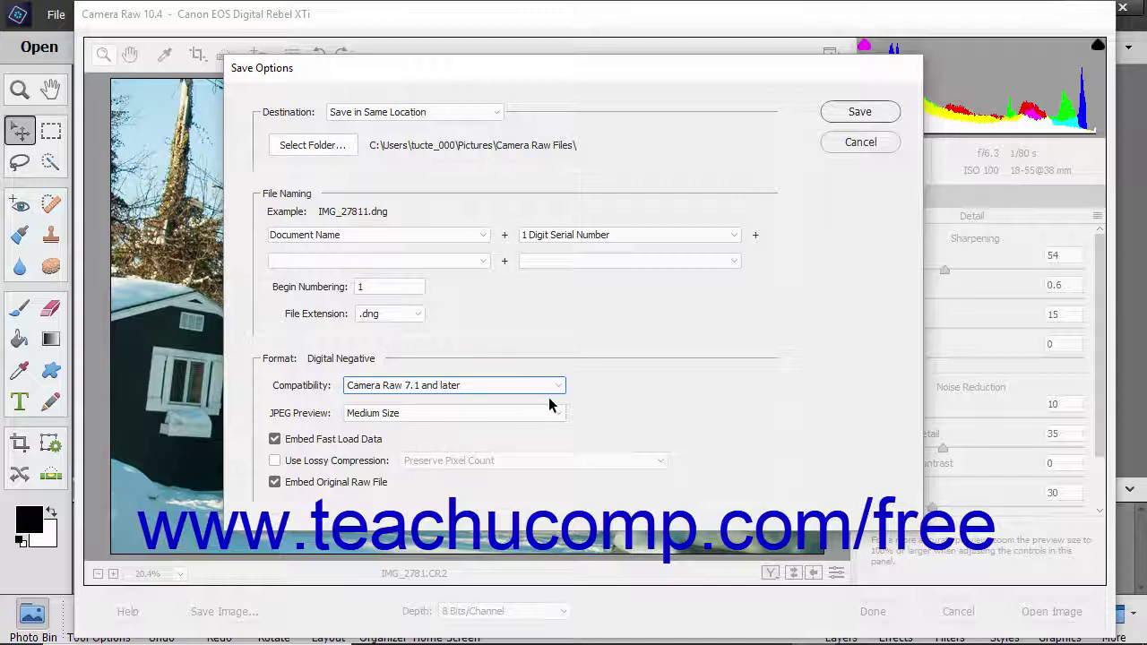
pyautogui.click(558, 419)
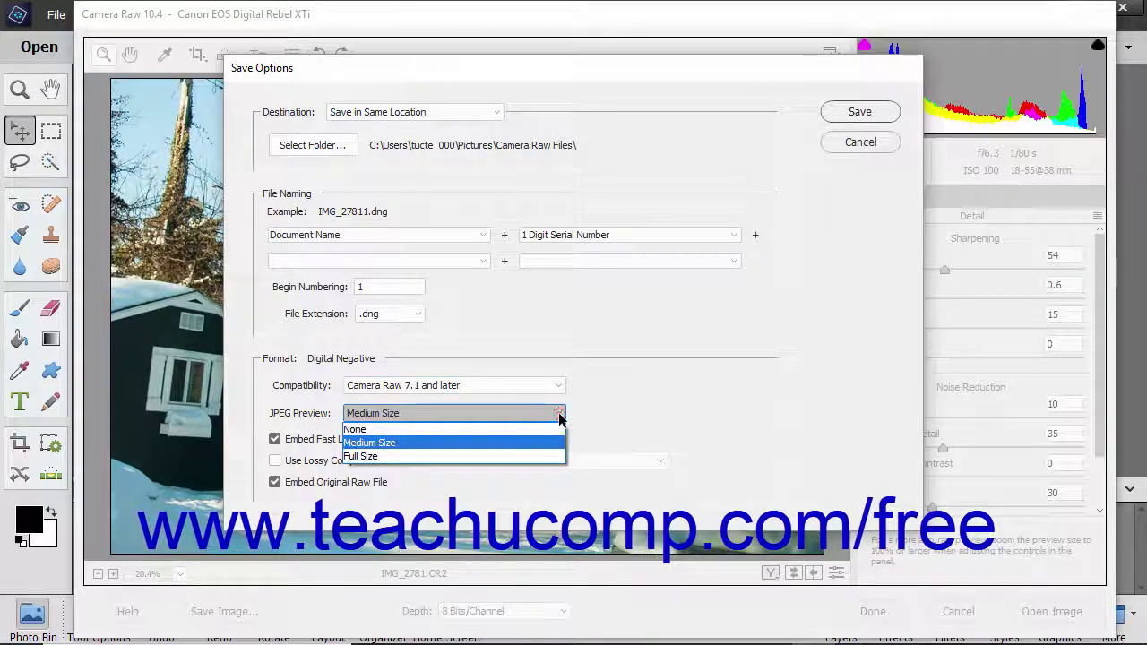
pyautogui.click(558, 419)
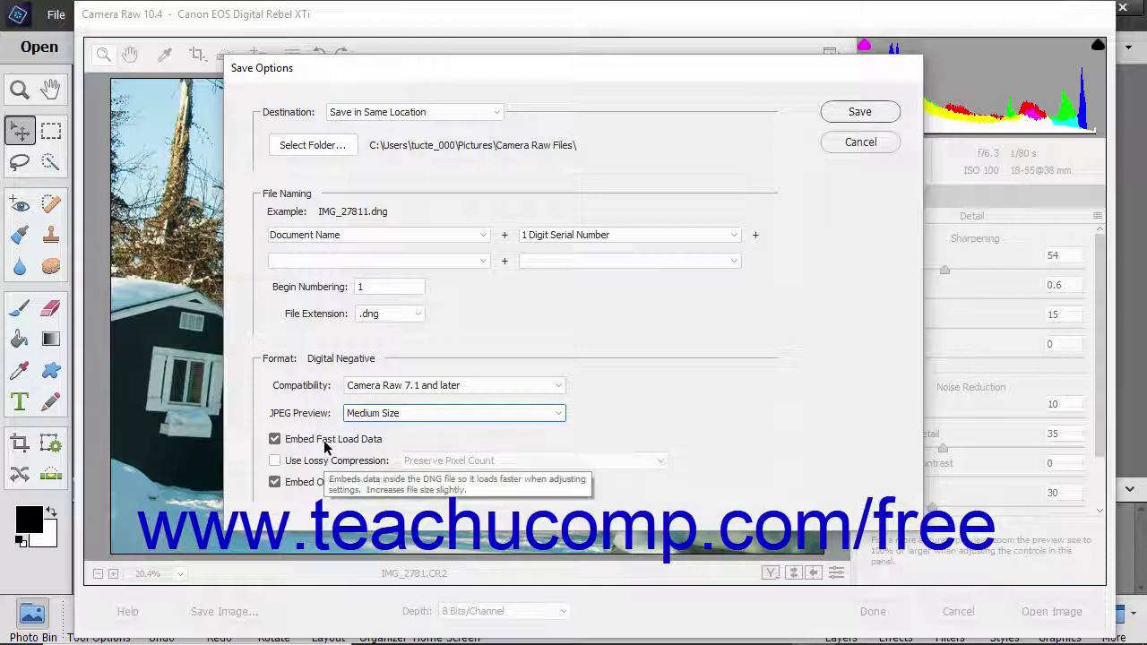
pyautogui.moveTo(336, 460)
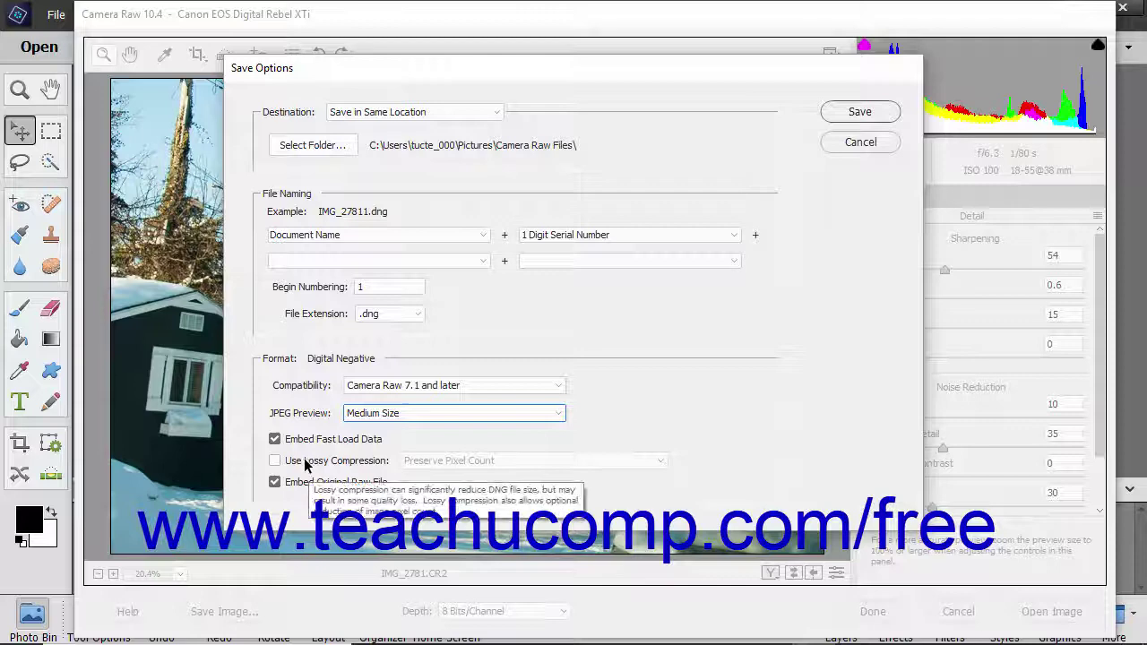
pyautogui.click(303, 460)
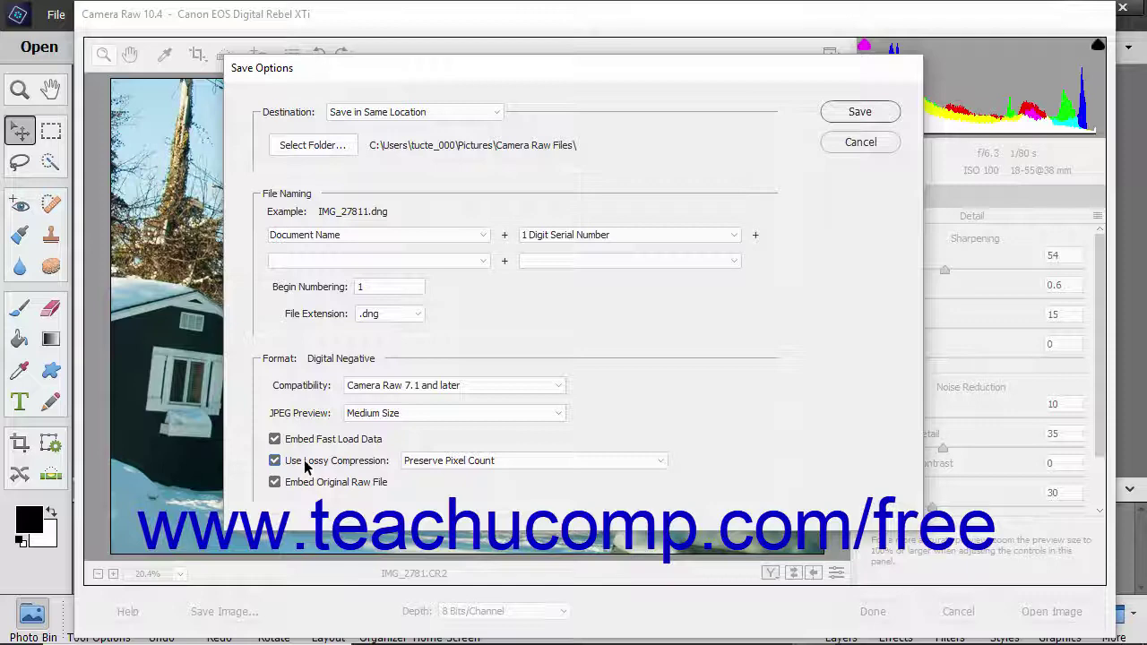
pyautogui.click(668, 463)
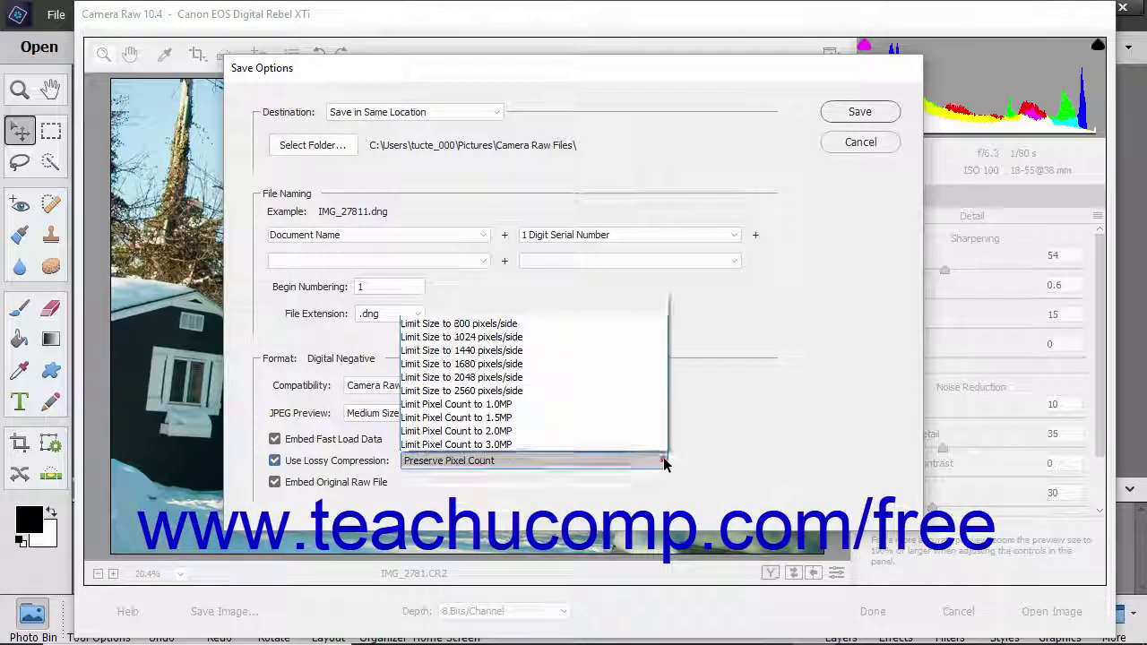
pyautogui.click(742, 453)
pyautogui.click(275, 461)
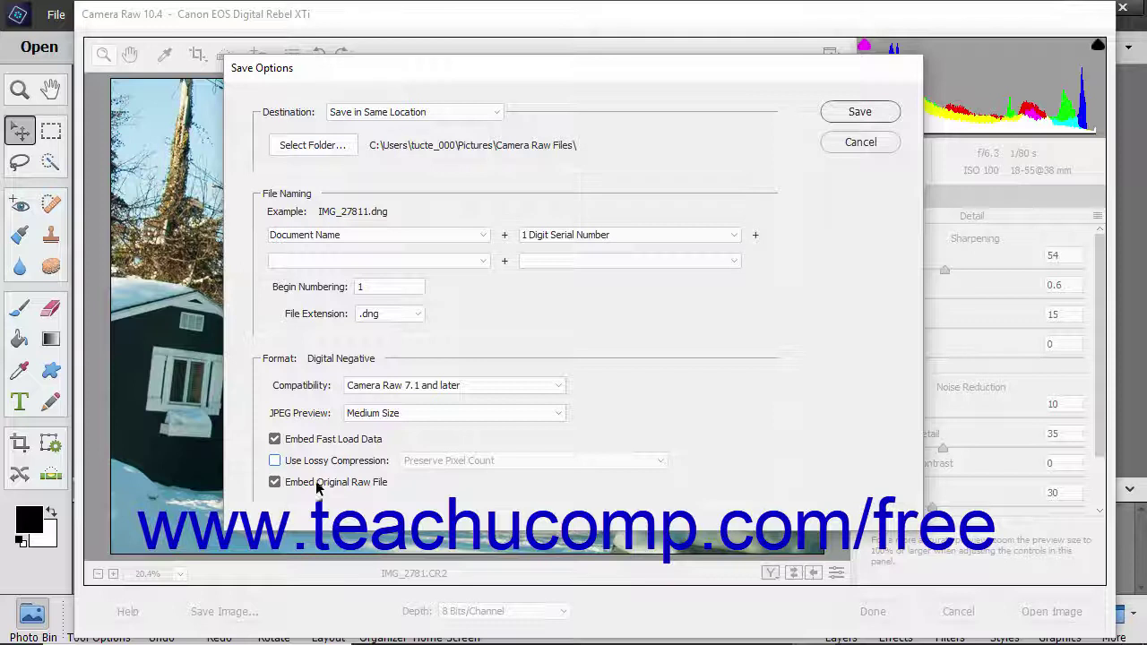
# Step: Save the snowy photo as a DNG beside the original, then hold Alt for Camera Raw's alternate buttons
pyautogui.click(833, 110)
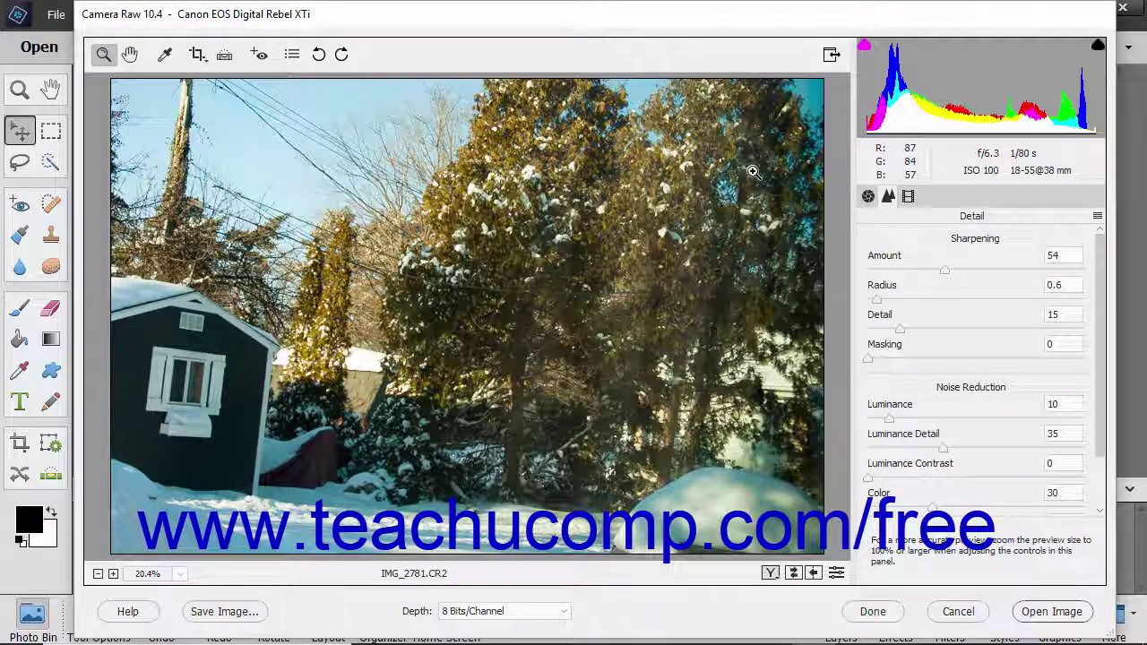
pyautogui.press('alt')
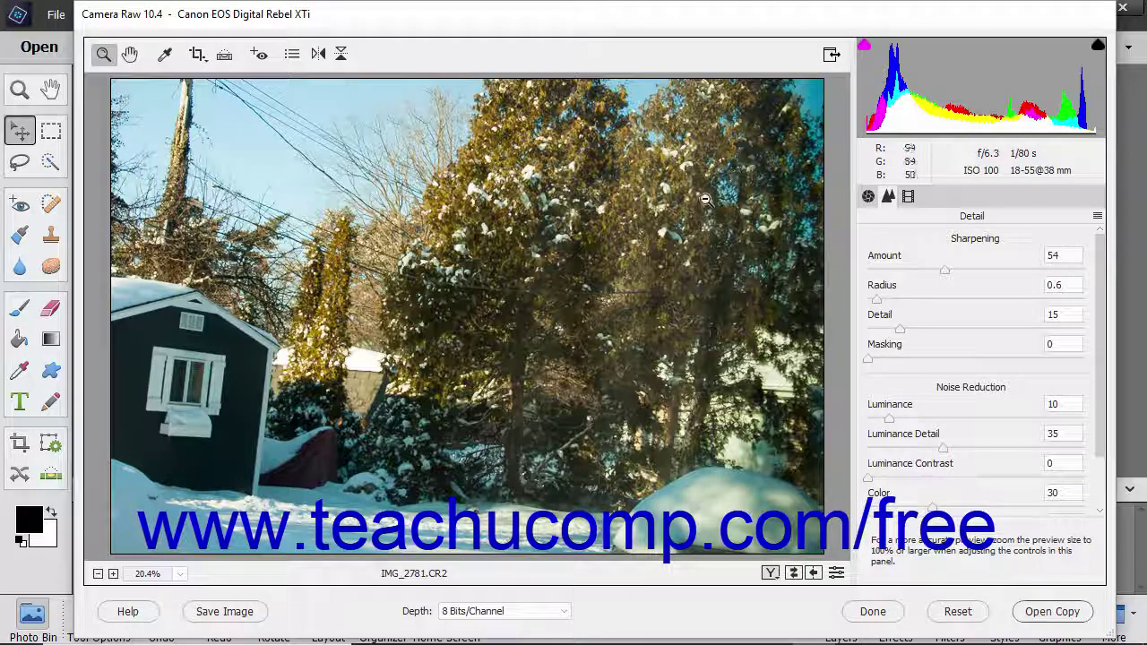